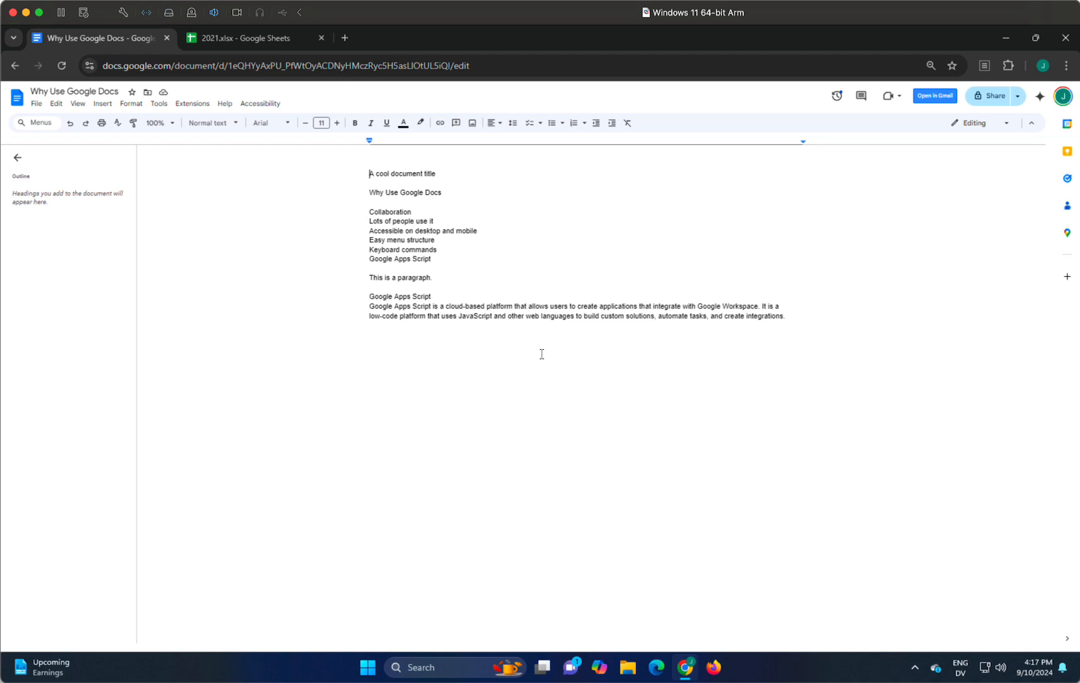
- Examine the paragraph styles available for the document's first line, from Title through Heading 6 and Options
key(alt+o)
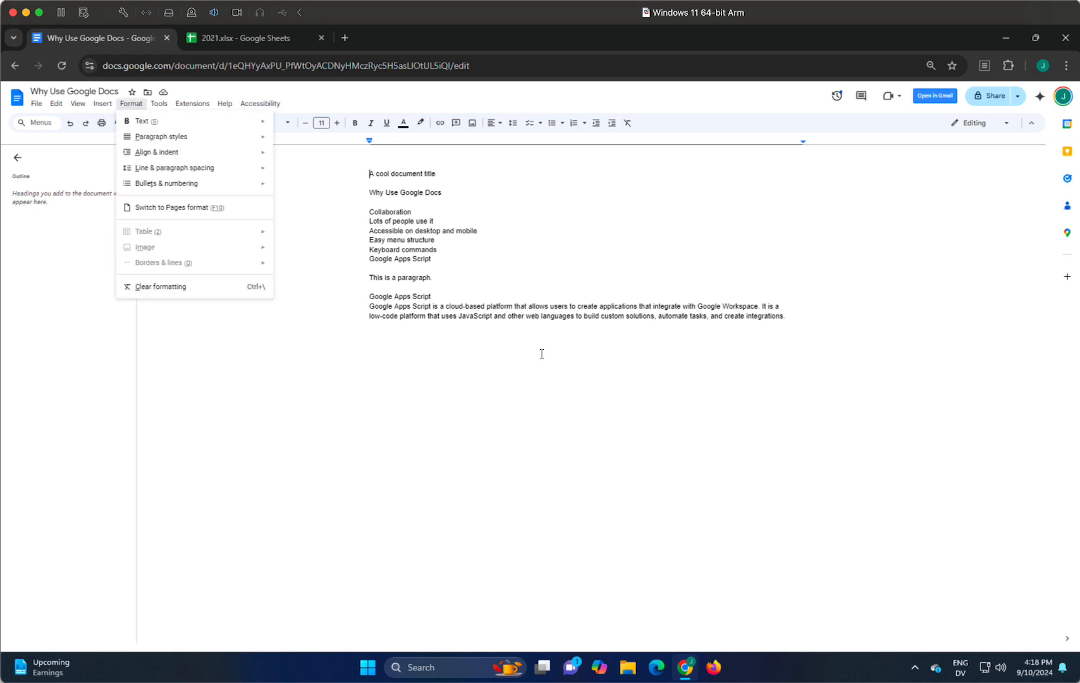
key(Down)
key(Down)
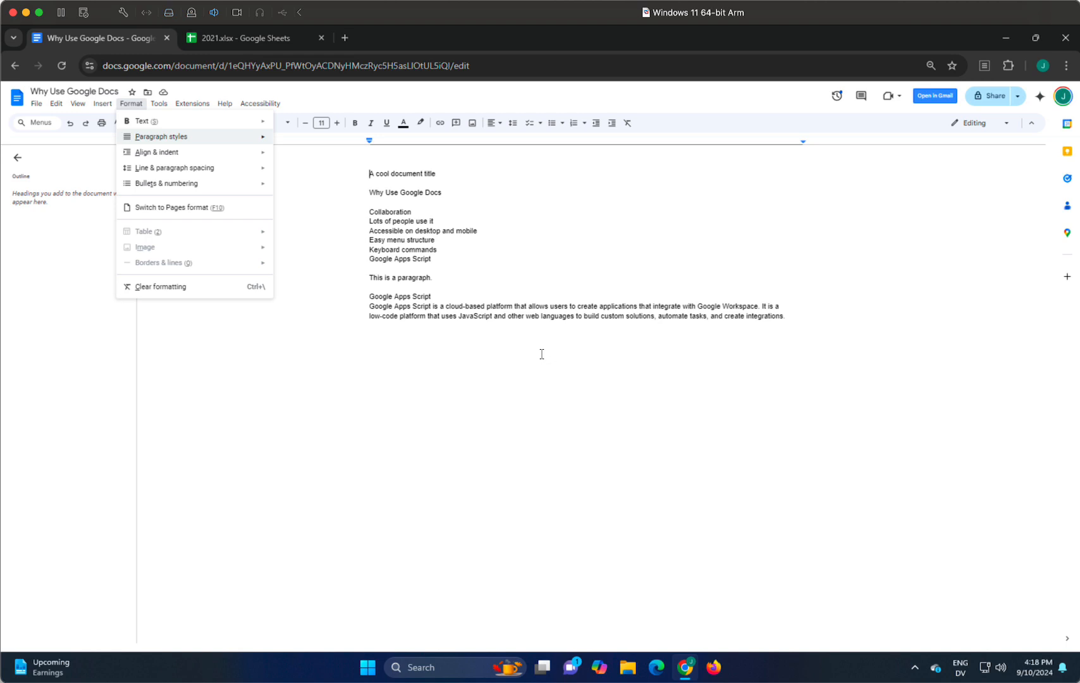
key(Right)
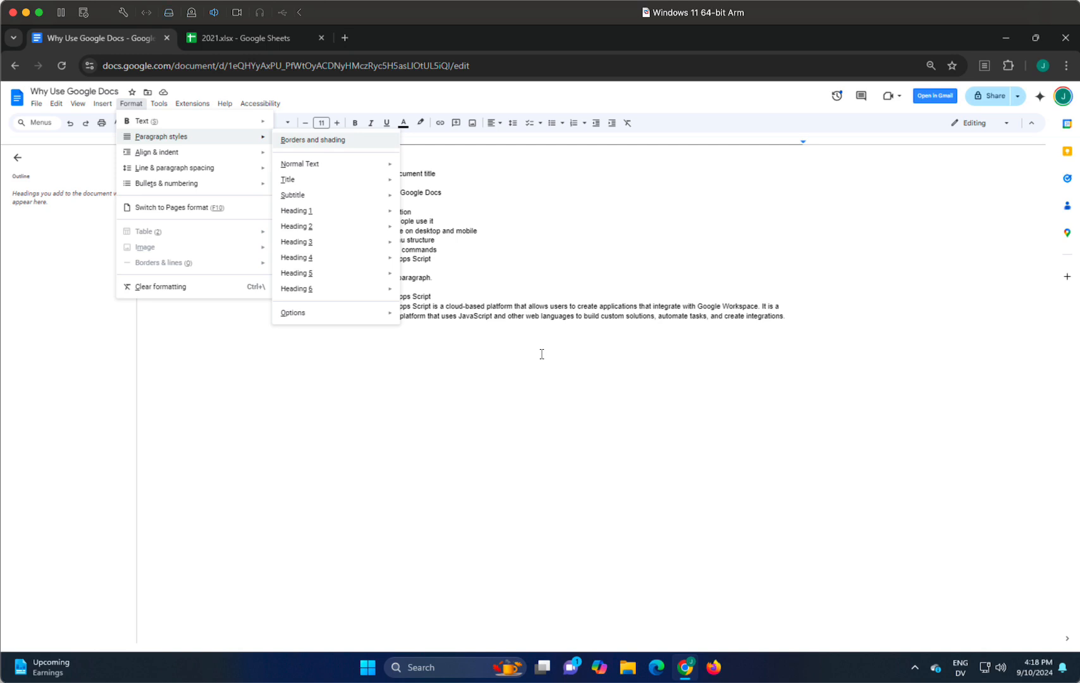
key(Down)
key(Down)
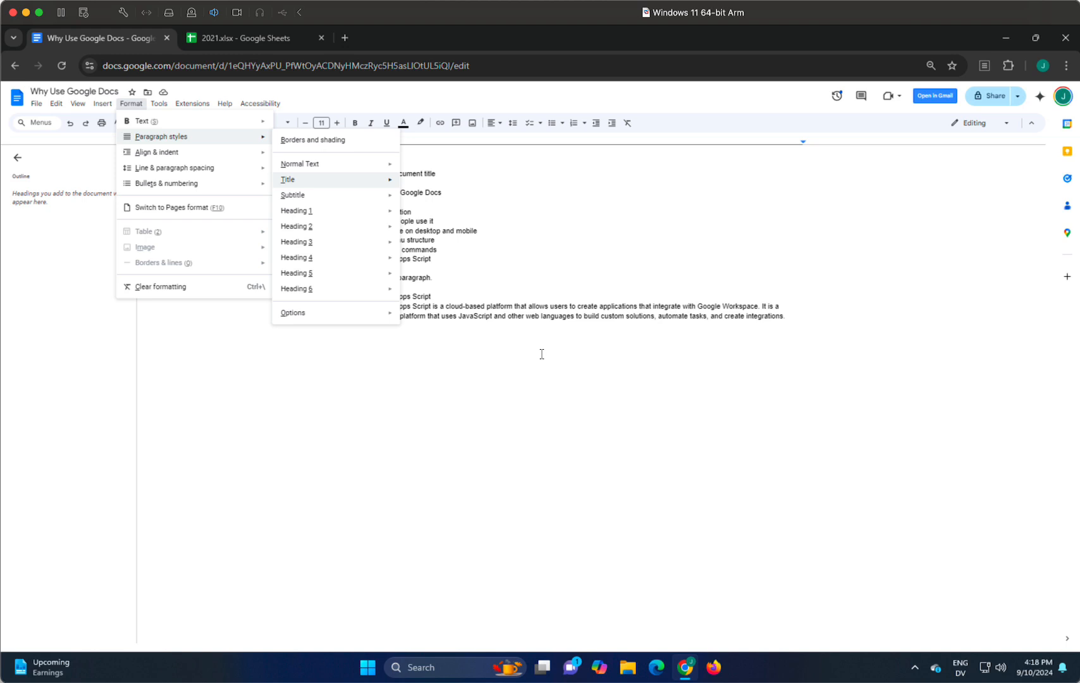
key(Down)
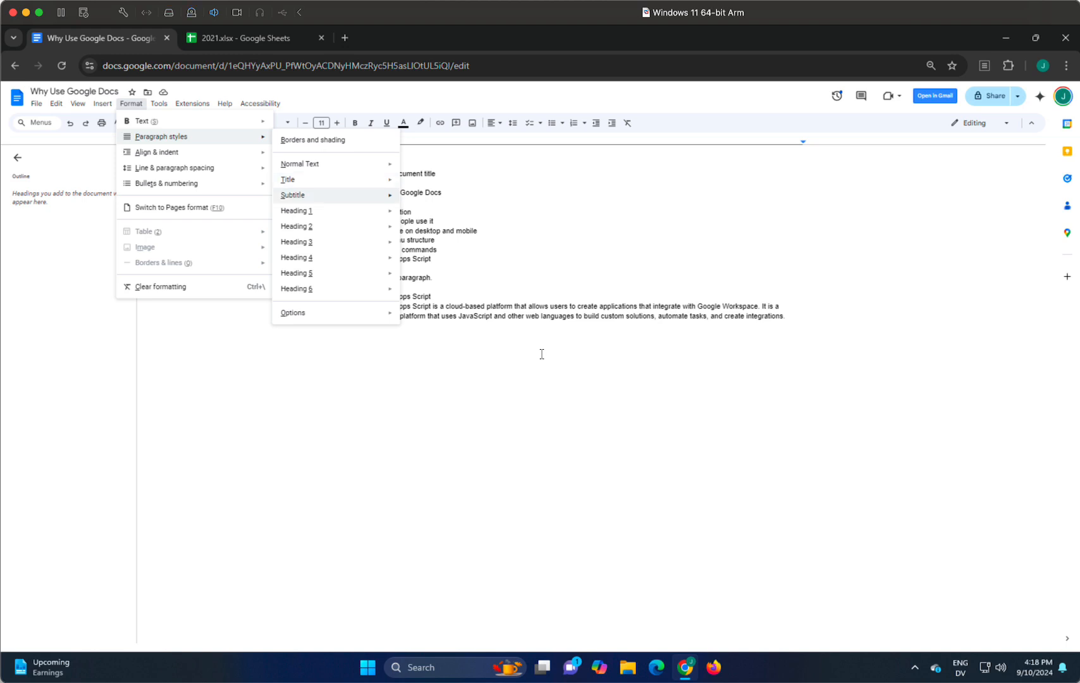
key(Down)
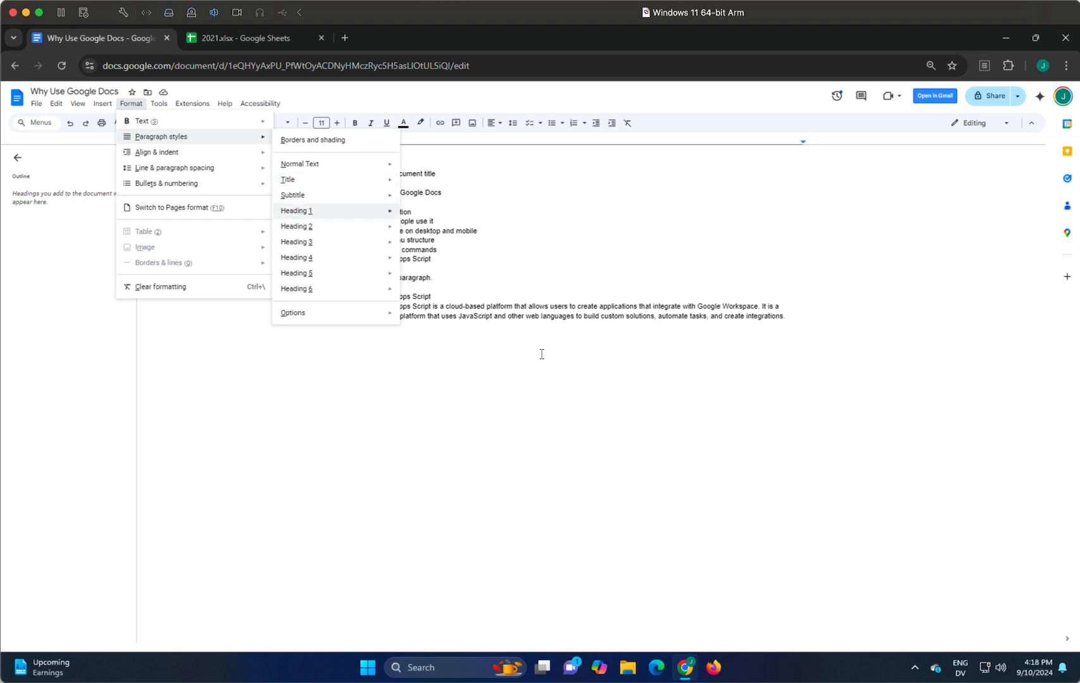
key(Down)
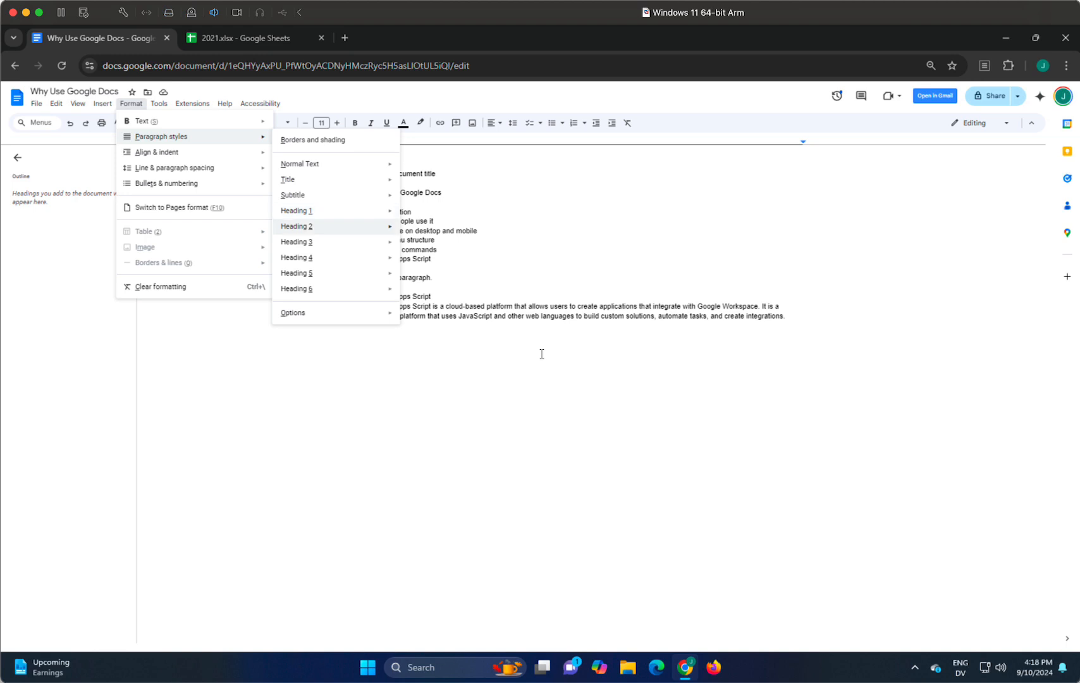
key(Down)
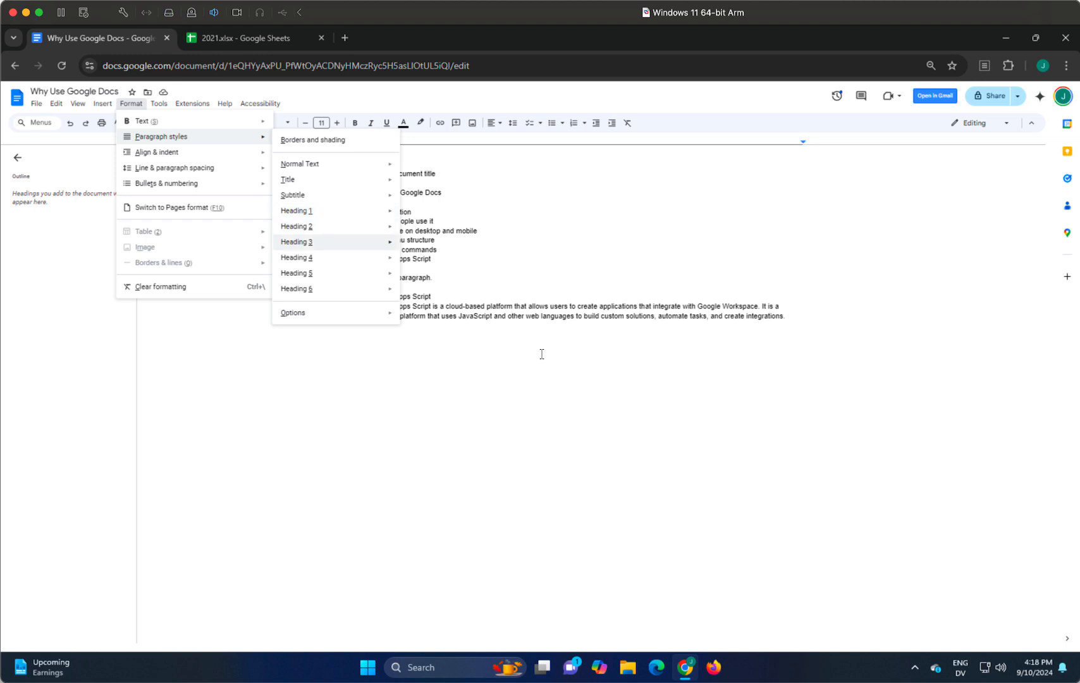
key(Down)
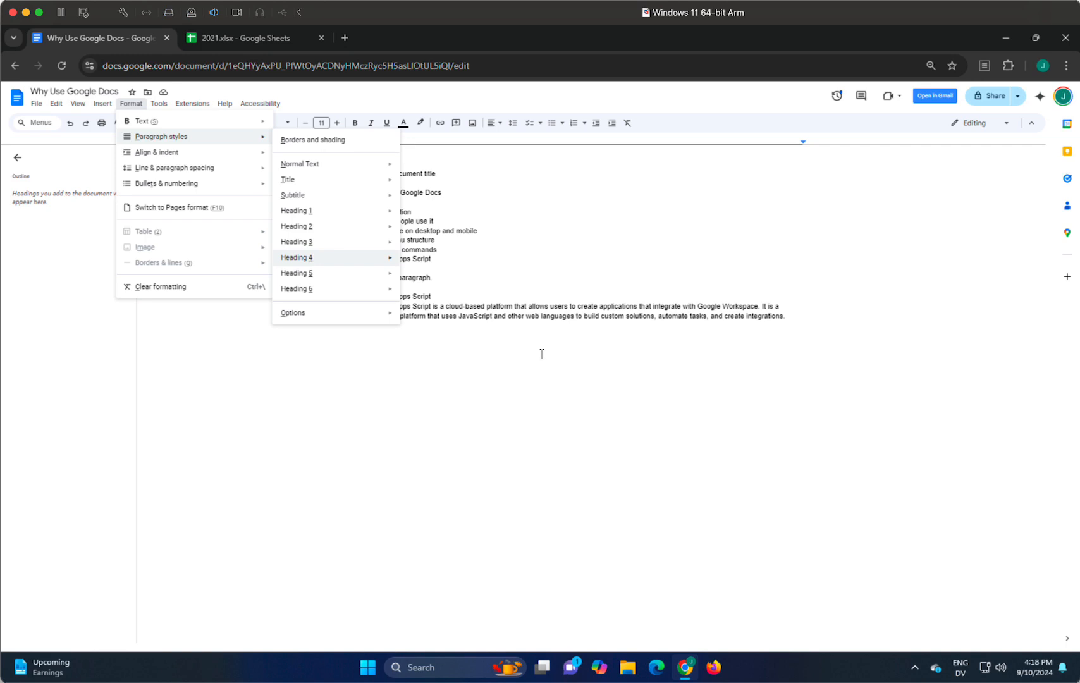
key(Down)
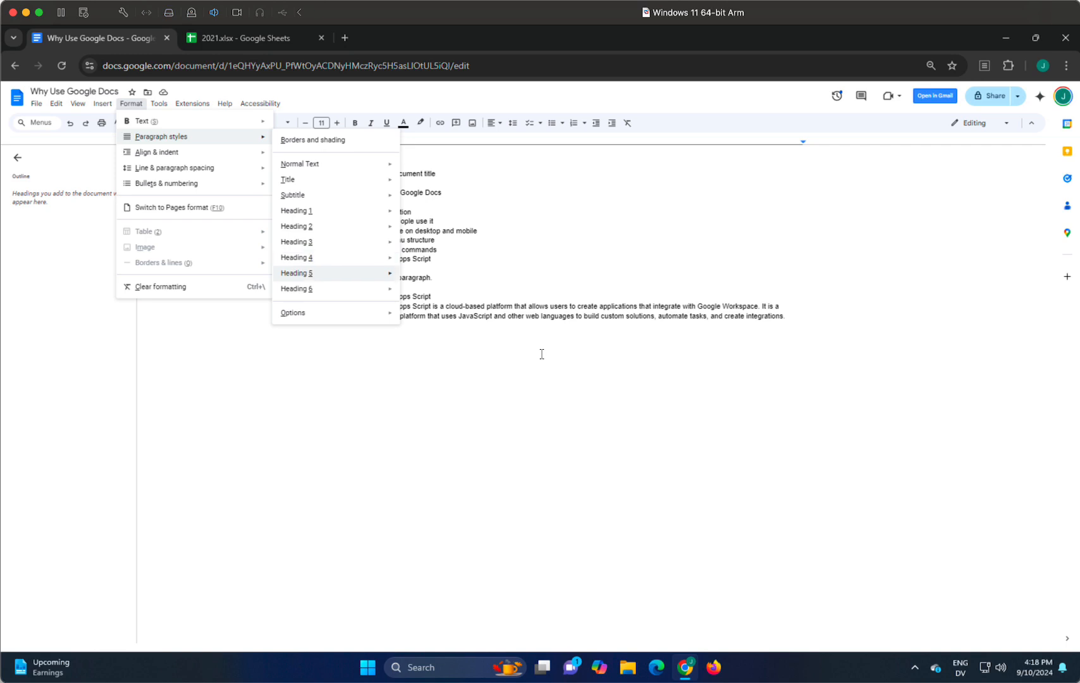
key(Down)
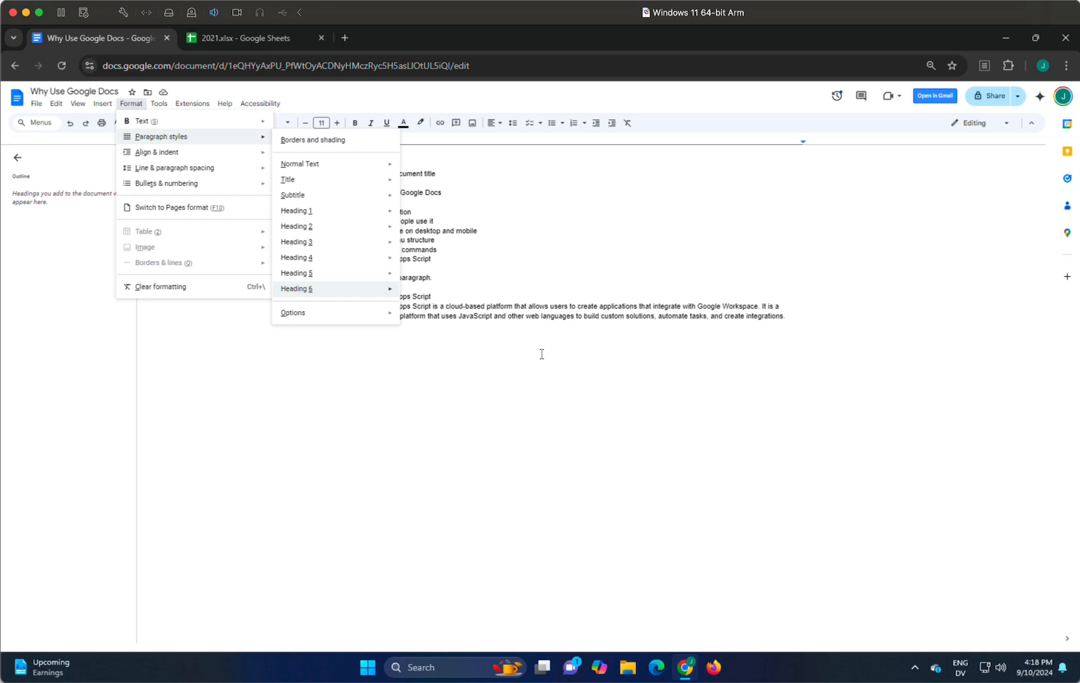
key(Down)
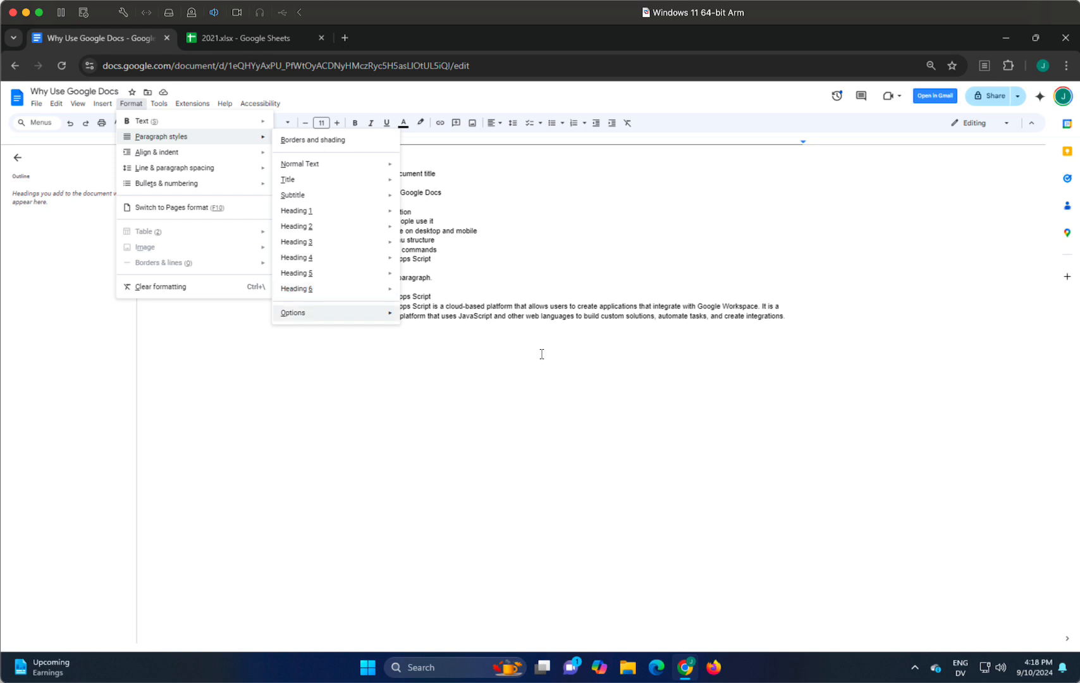
key(Down)
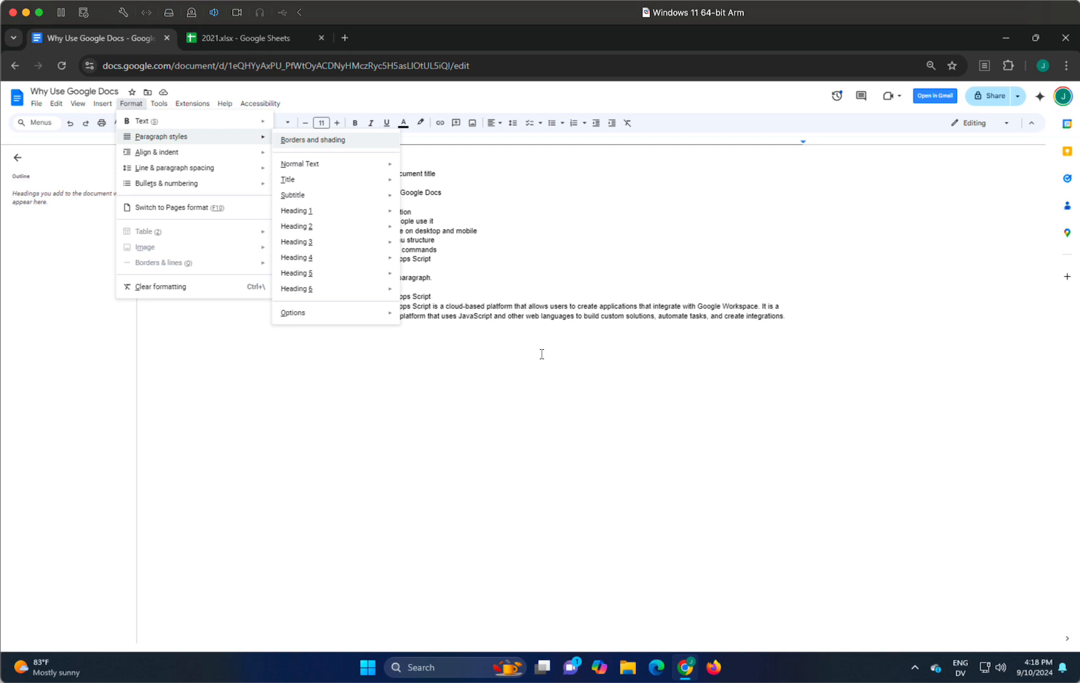
- Apply the Title paragraph style to the line "A cool document title"
key(Down)
key(Down)
key(Right)
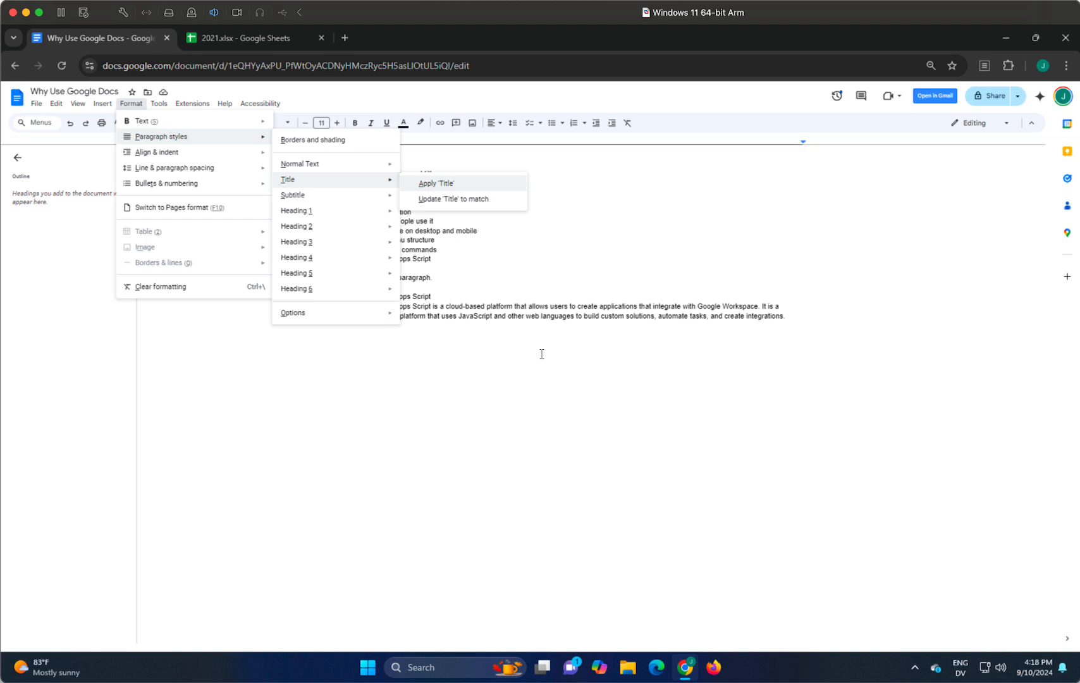
key(Return)
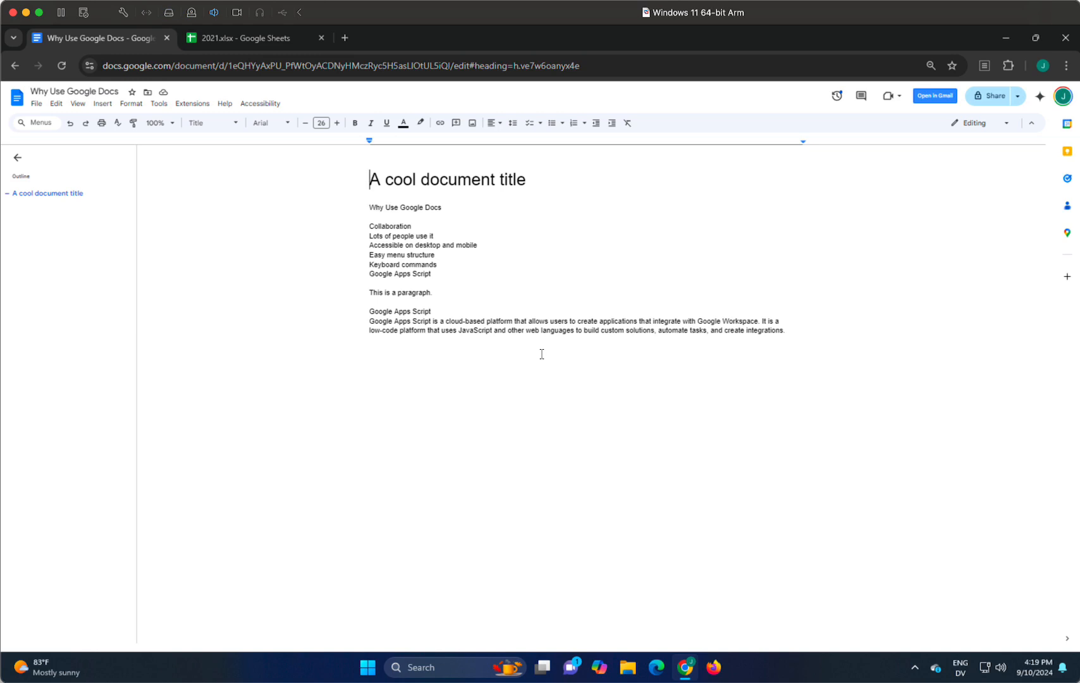
- Apply the Heading 2 paragraph style to the line "Why Use Google Docs"
key(Down)
key(Down)
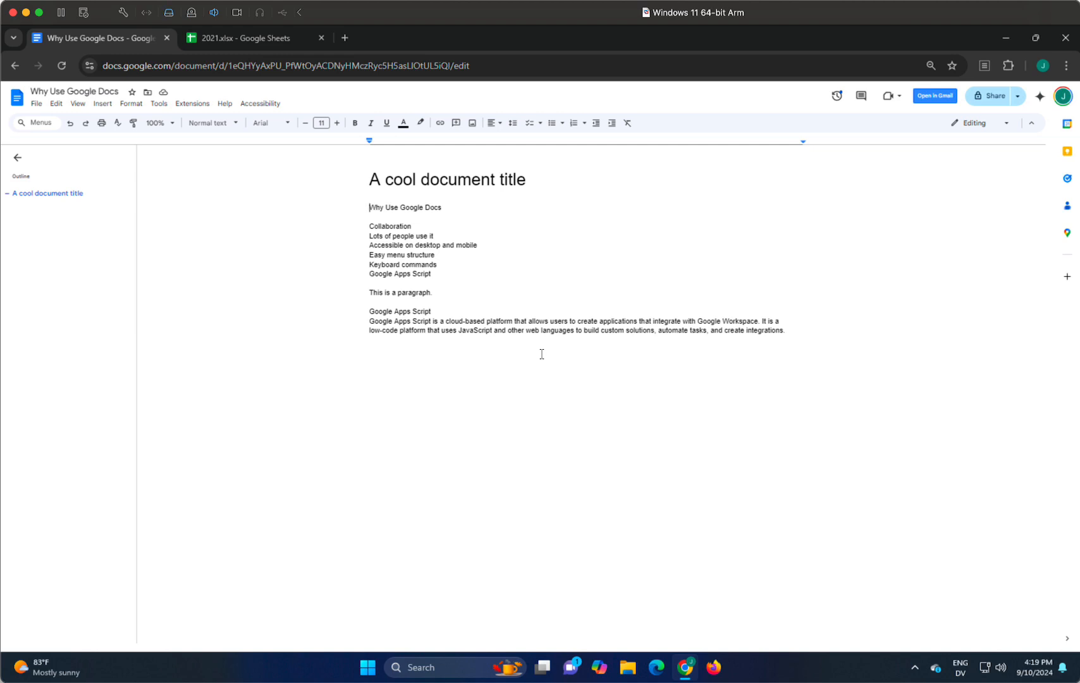
key(alt+o)
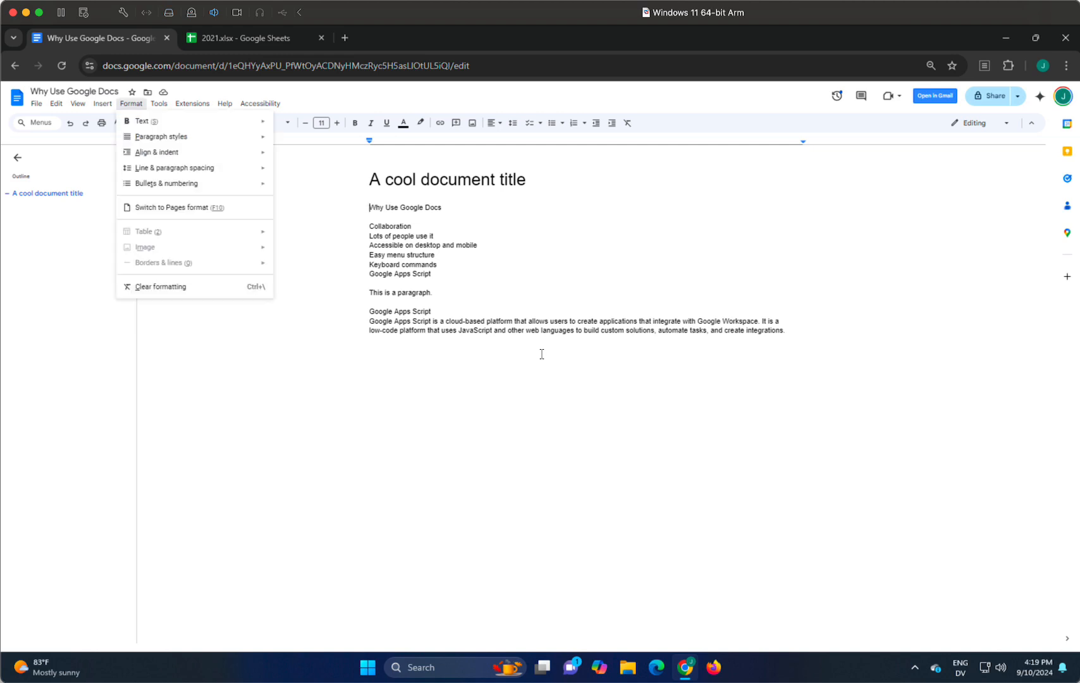
key(p)
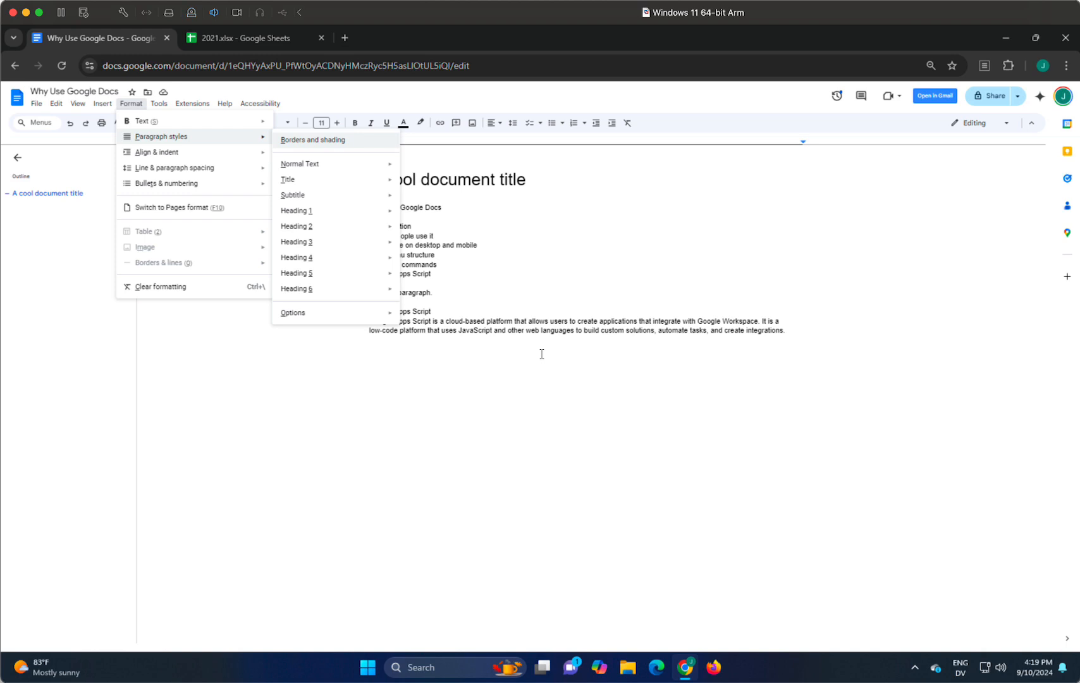
key(2)
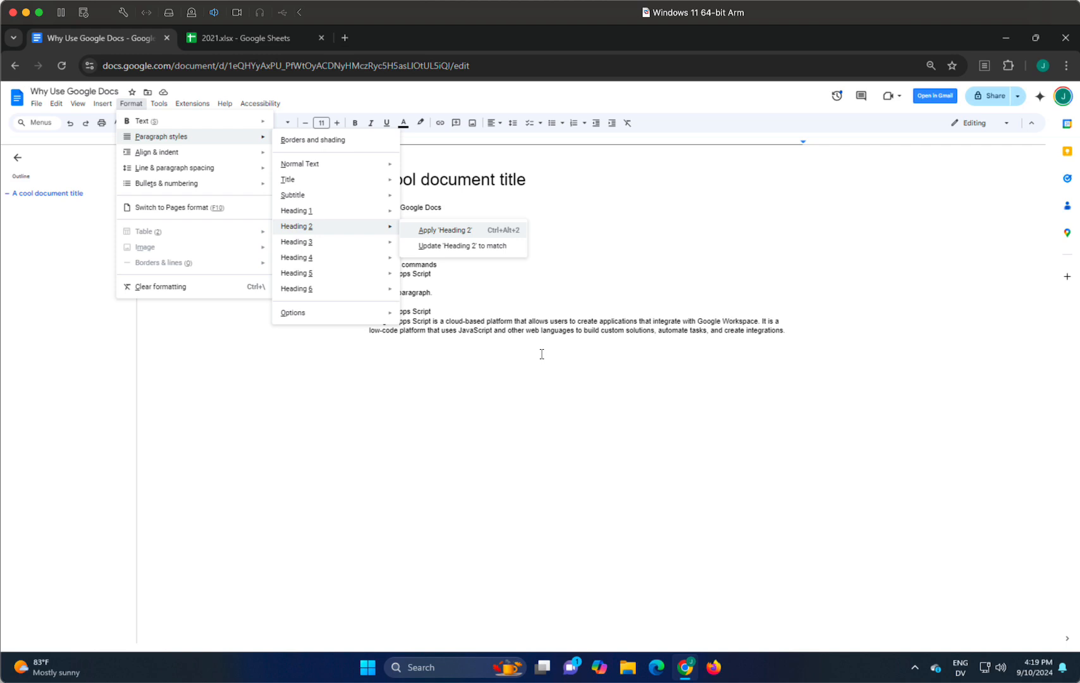
key(Return)
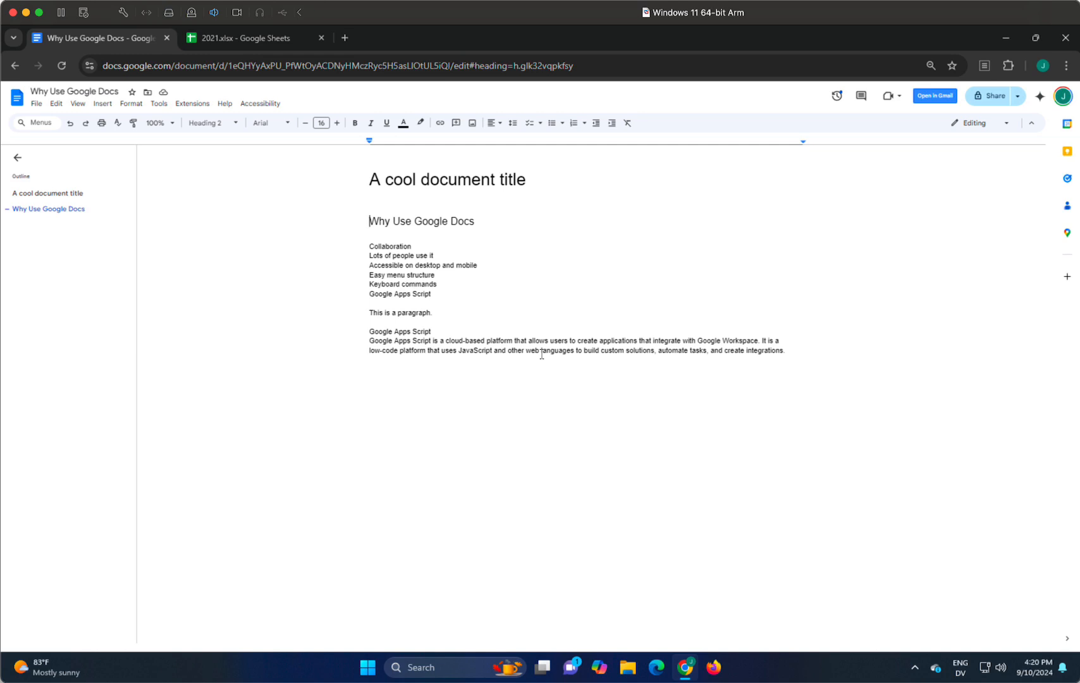
- Apply the Heading 2 style to the "Google Apps Script" line directly above the last paragraph
key(Down)
key(Down)
key(Down)
key(Down)
key(Down)
key(Down)
key(Down)
key(Down)
key(Down)
key(Down)
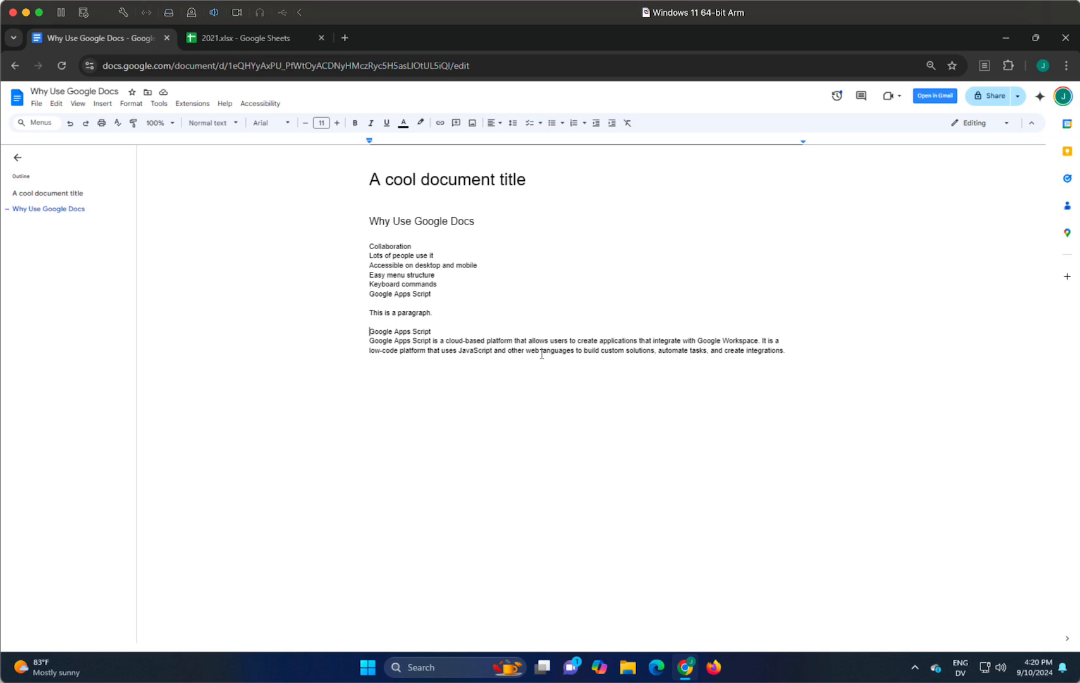
key(ctrl+alt+2)
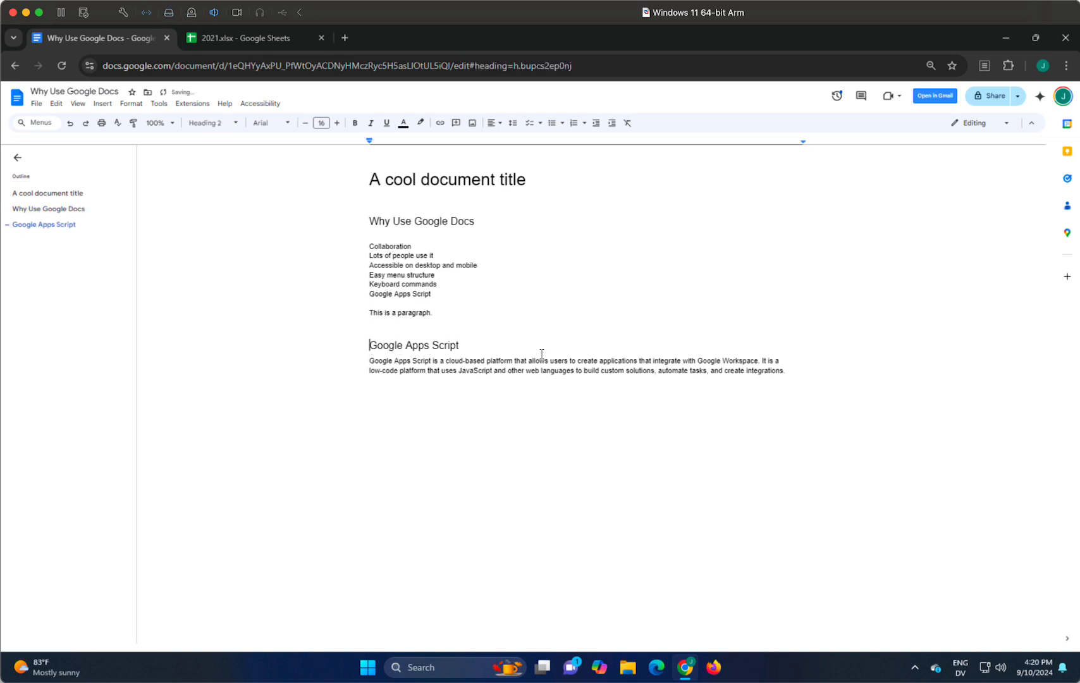
- Try Heading 1 and normal text on the lower "Google Apps Script" line, and reapply Heading 2
key(Up)
key(Down)
key(ctrl+alt+1)
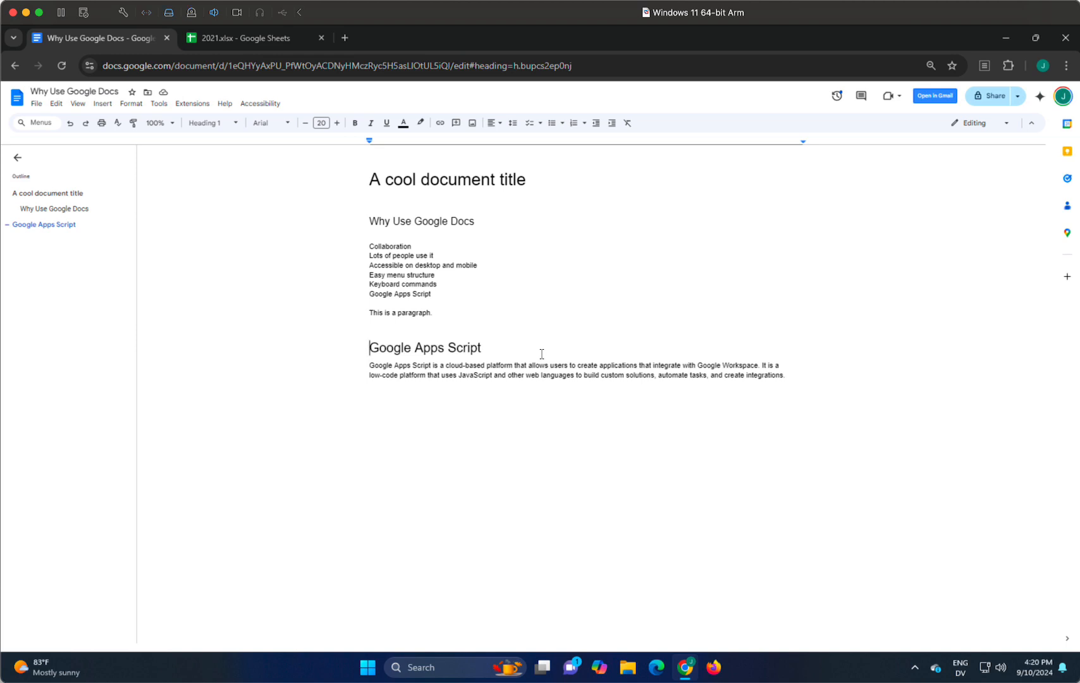
key(ctrl+alt+0)
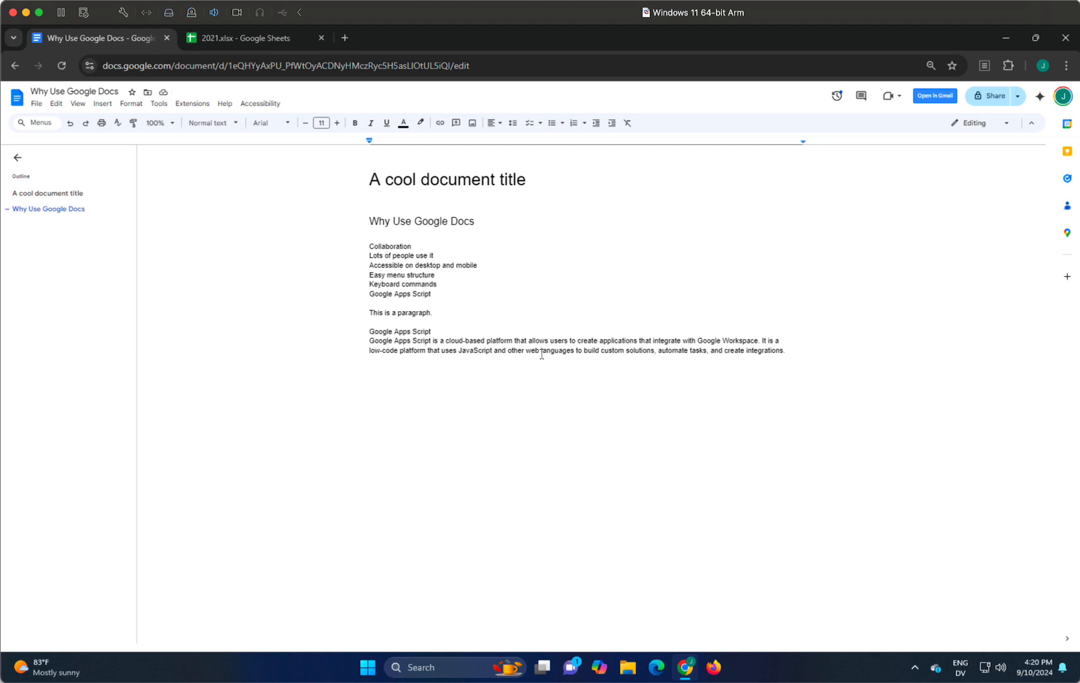
key(ctrl+alt+2)
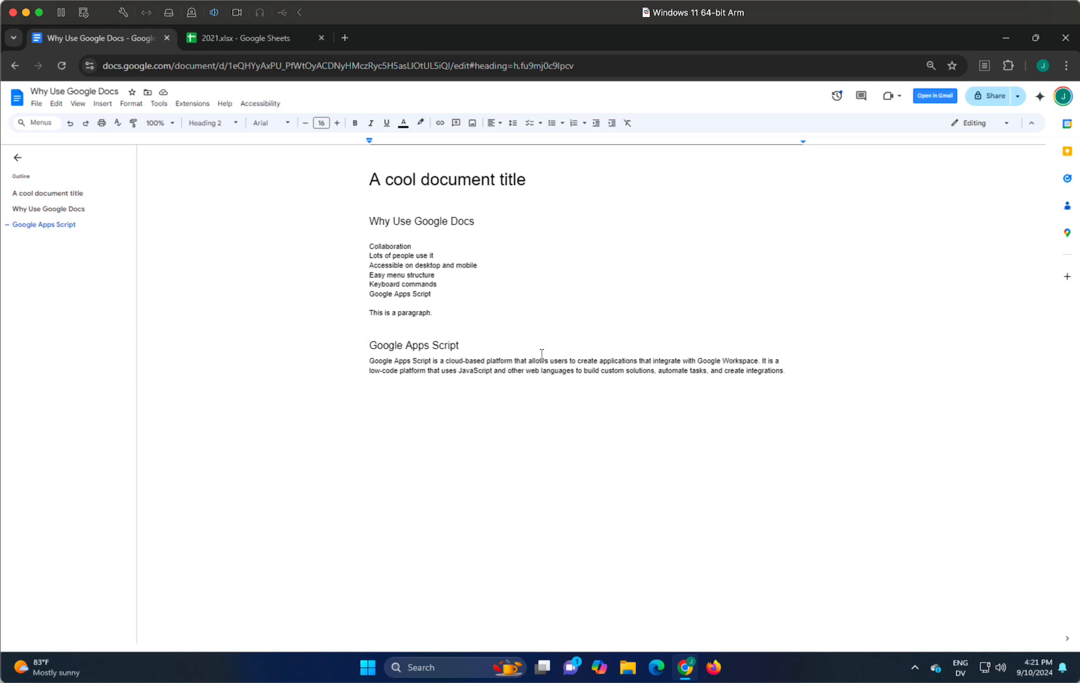
- Go to the document's start and move forward and backward between headings, ending on the "Google Apps Script" heading
key(ctrl+Home)
key(alt+n)
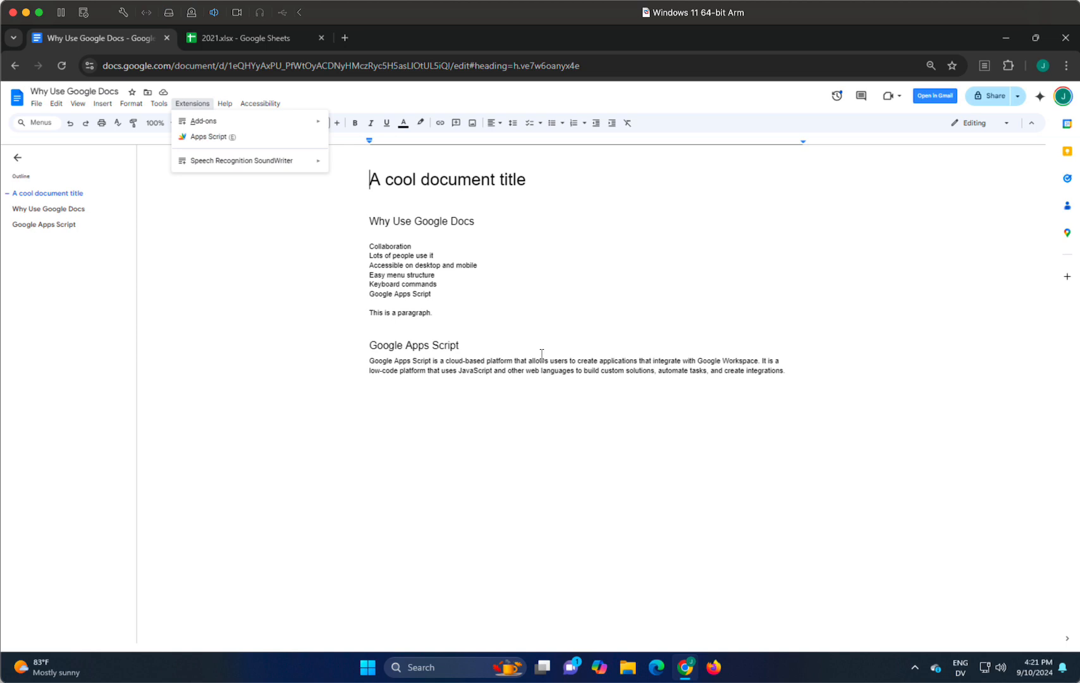
key(Escape)
key(Down)
key(ctrl+alt+n)
key(ctrl+alt+h)
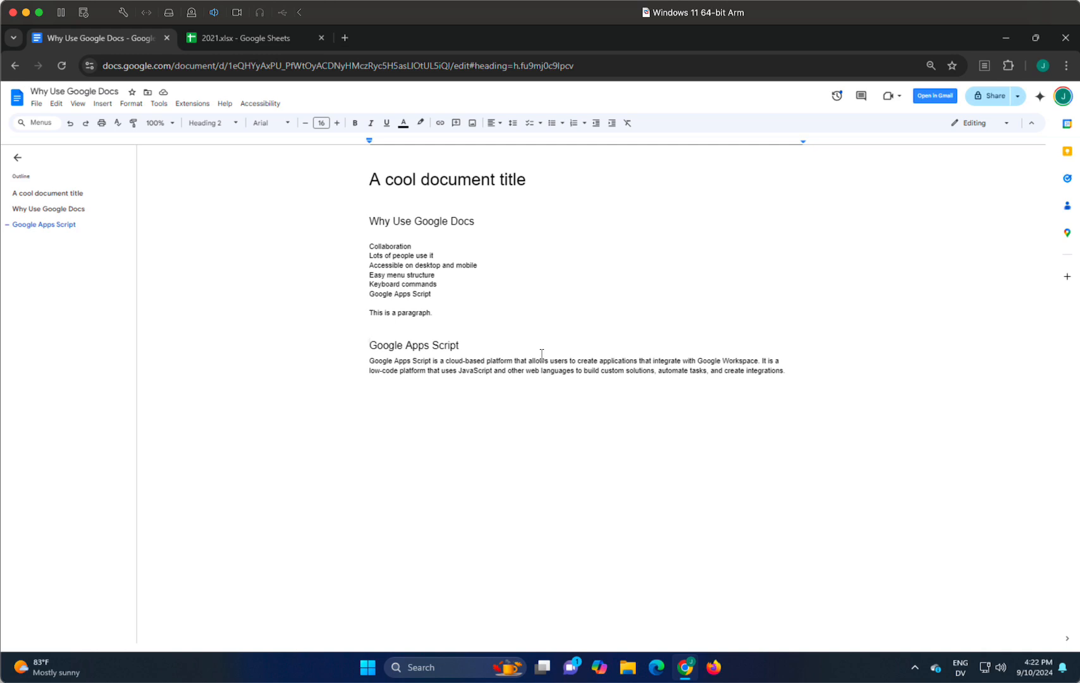
key(ctrl+alt+p)
key(ctrl+alt+h)
key(ctrl+alt+n)
key(ctrl+alt+h)
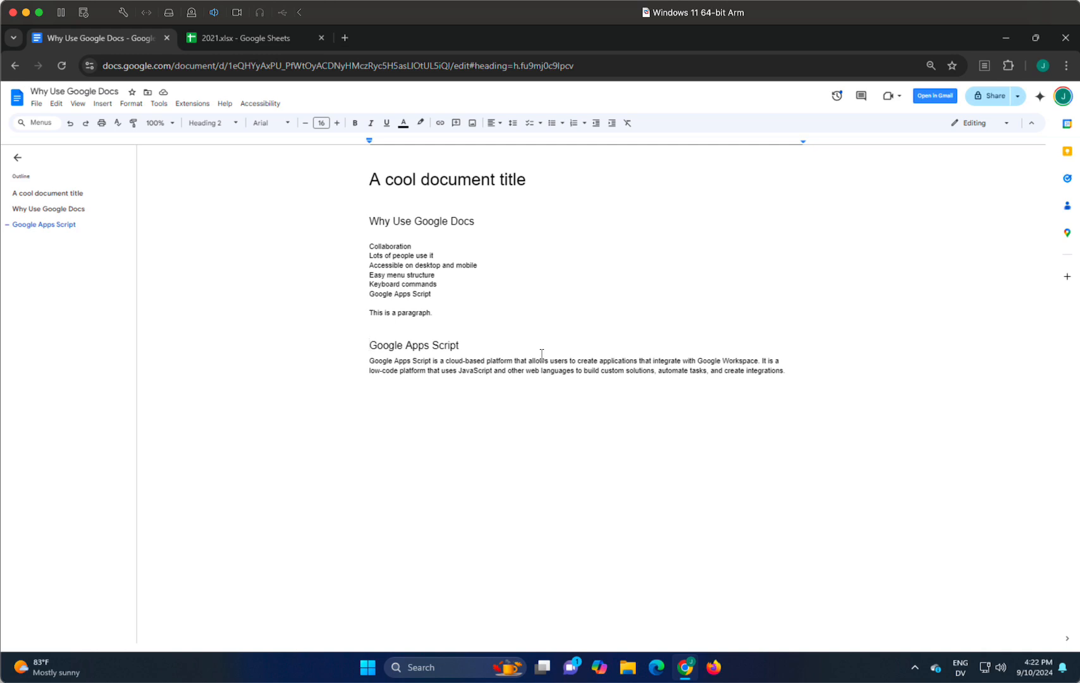